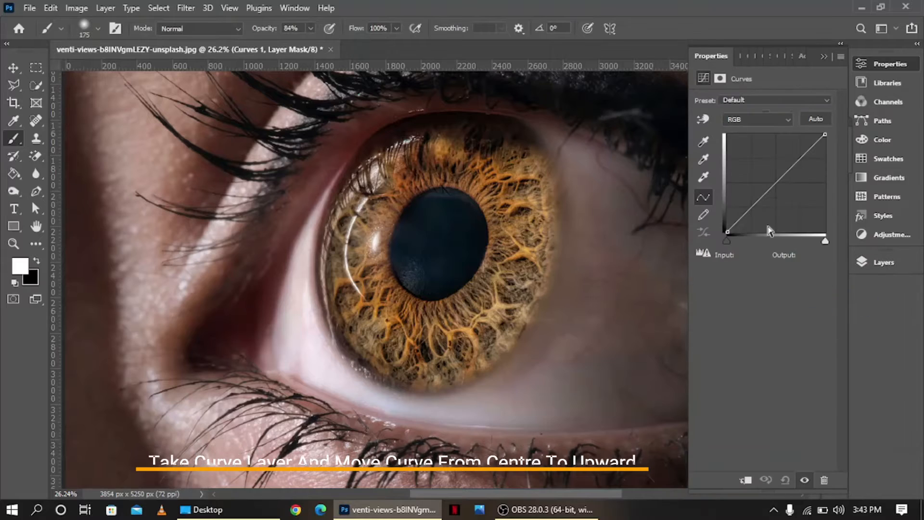
# Brighten the image by raising the Curves 1 midpoint to input 118, output 236, and invert the layer's mask to black.
pyautogui.moveTo(775, 182); pyautogui.dragTo(773, 141)
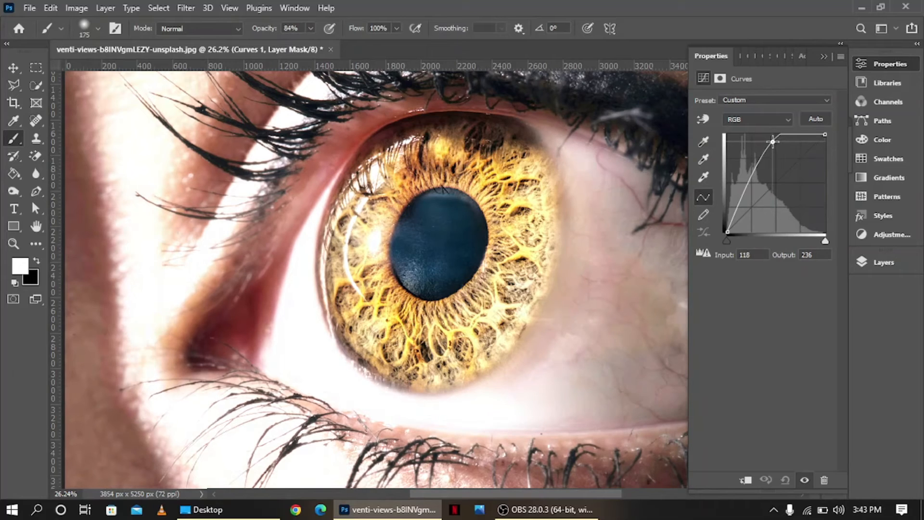
pyautogui.click(875, 261)
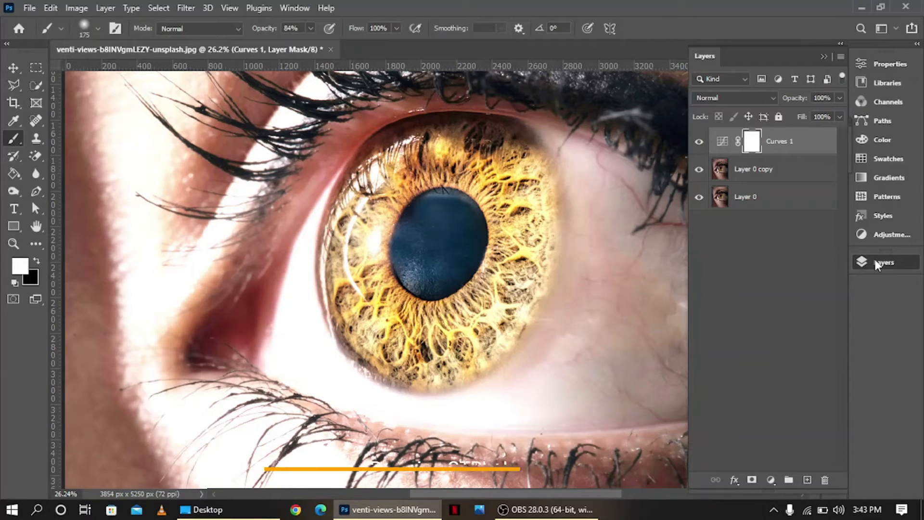
pyautogui.hotkey('ctrl', 'i')
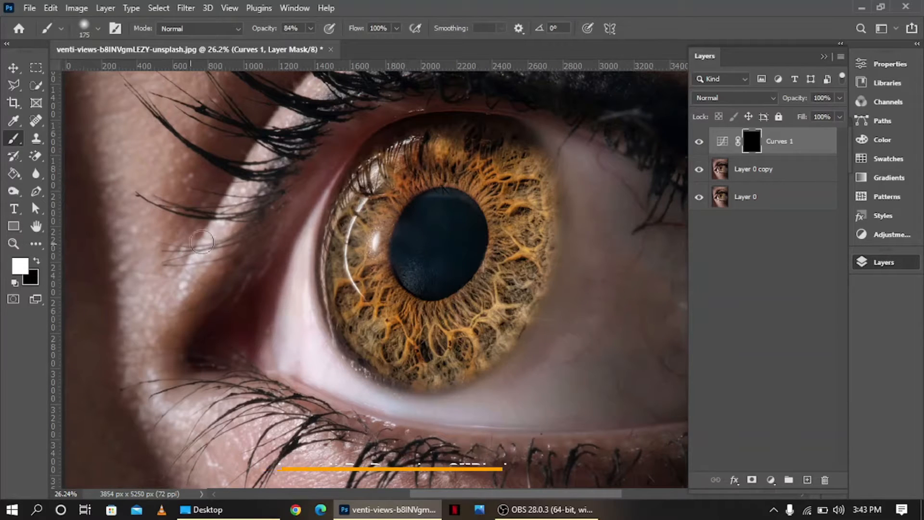
# Paint white on the Curves 1 mask over the iris around the pupil with a 300 px soft brush.
pyautogui.press(']')
pyautogui.press(']')
pyautogui.press(']')
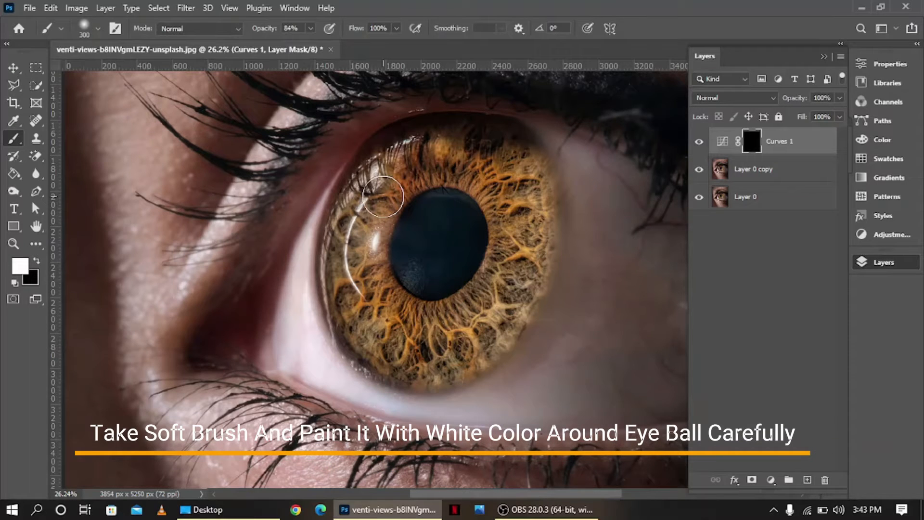
pyautogui.moveTo(383, 193)
pyautogui.mouseDown()
pyautogui.moveTo(368, 239)
pyautogui.moveTo(370, 290)
pyautogui.moveTo(414, 326)
pyautogui.moveTo(444, 331)
pyautogui.moveTo(489, 310)
pyautogui.moveTo(509, 263)
pyautogui.moveTo(512, 213)
pyautogui.moveTo(497, 183)
pyautogui.moveTo(436, 156)
pyautogui.moveTo(384, 187)
pyautogui.moveTo(355, 225)
pyautogui.moveTo(348, 262)
pyautogui.moveTo(356, 302)
pyautogui.moveTo(387, 348)
pyautogui.moveTo(418, 356)
pyautogui.moveTo(462, 350)
pyautogui.moveTo(502, 313)
pyautogui.moveTo(520, 278)
pyautogui.moveTo(530, 188)
pyautogui.moveTo(510, 154)
pyautogui.moveTo(470, 139)
pyautogui.moveTo(399, 151)
pyautogui.moveTo(367, 175)
pyautogui.moveTo(348, 217)
pyautogui.moveTo(341, 277)
pyautogui.moveTo(365, 335)
pyautogui.moveTo(412, 359)
pyautogui.moveTo(377, 348)
pyautogui.moveTo(445, 371)
pyautogui.moveTo(494, 334)
pyautogui.moveTo(519, 290)
pyautogui.mouseUp()
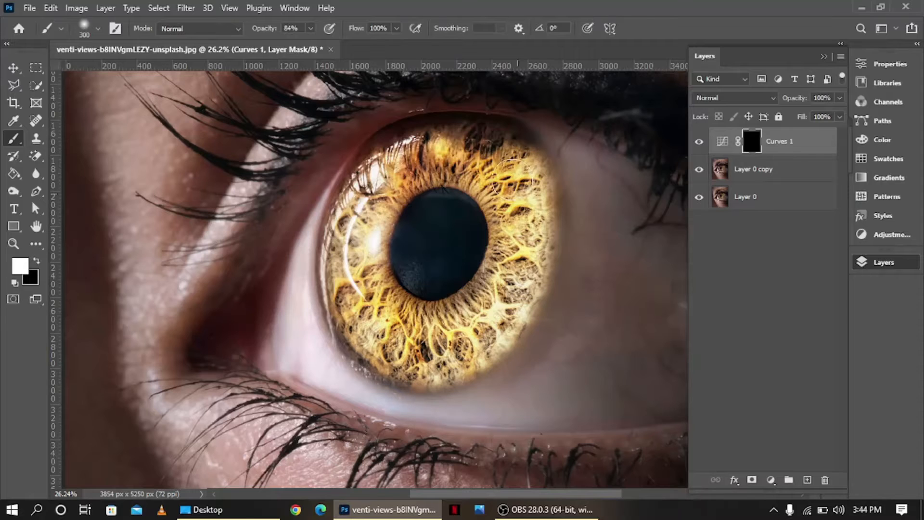
pyautogui.moveTo(471, 152); pyautogui.dragTo(419, 163)
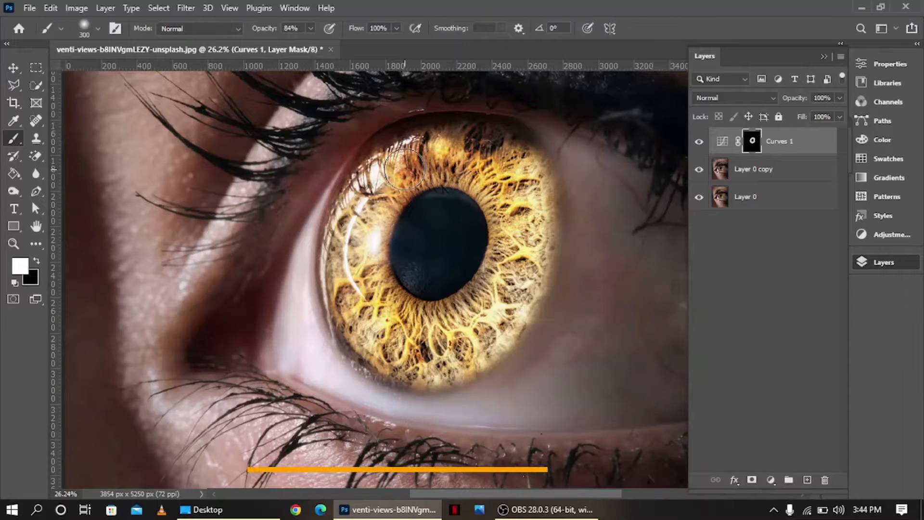
# Display the Curves 1 mask as a red overlay and paint white over the remaining iris areas to the right of the pupil.
pyautogui.press('x')
pyautogui.press('\\')
pyautogui.moveTo(487, 178); pyautogui.dragTo(506, 198)
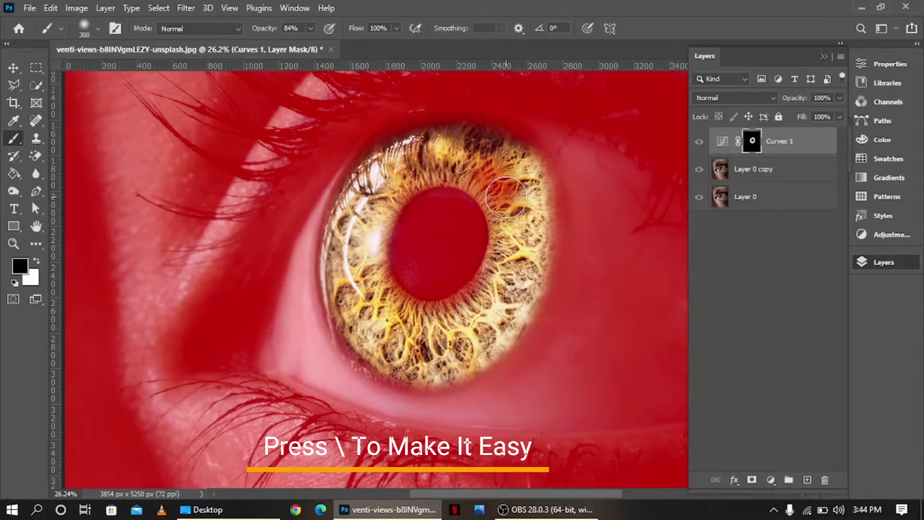
pyautogui.hotkey('ctrl', 'z')
pyautogui.click(37, 260)
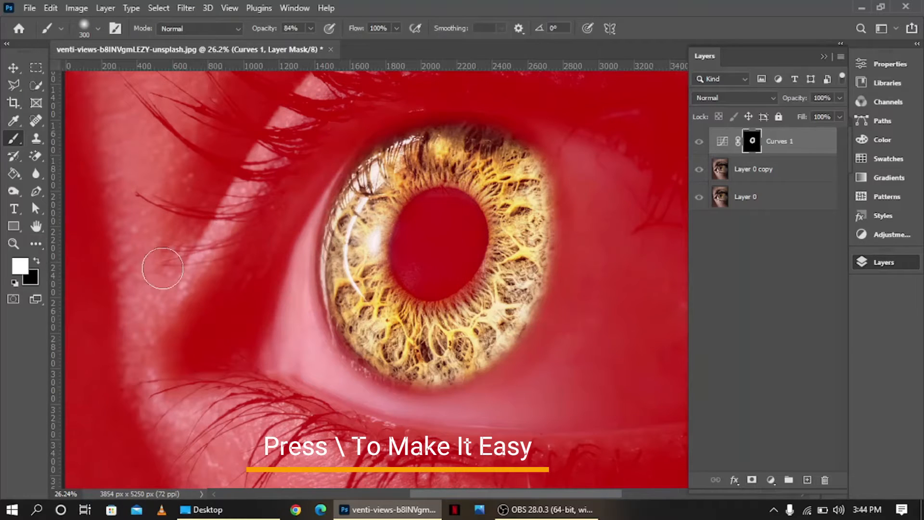
pyautogui.moveTo(491, 183)
pyautogui.mouseDown()
pyautogui.moveTo(515, 220)
pyautogui.moveTo(494, 293)
pyautogui.moveTo(454, 320)
pyautogui.moveTo(413, 325)
pyautogui.moveTo(373, 293)
pyautogui.moveTo(367, 265)
pyautogui.moveTo(365, 228)
pyautogui.moveTo(365, 243)
pyautogui.moveTo(386, 185)
pyautogui.moveTo(432, 159)
pyautogui.moveTo(499, 177)
pyautogui.moveTo(467, 149)
pyautogui.moveTo(381, 167)
pyautogui.moveTo(349, 226)
pyautogui.moveTo(357, 318)
pyautogui.moveTo(368, 338)
pyautogui.moveTo(420, 354)
pyautogui.moveTo(474, 337)
pyautogui.moveTo(510, 299)
pyautogui.moveTo(534, 251)
pyautogui.moveTo(535, 208)
pyautogui.moveTo(519, 299)
pyautogui.mouseUp()
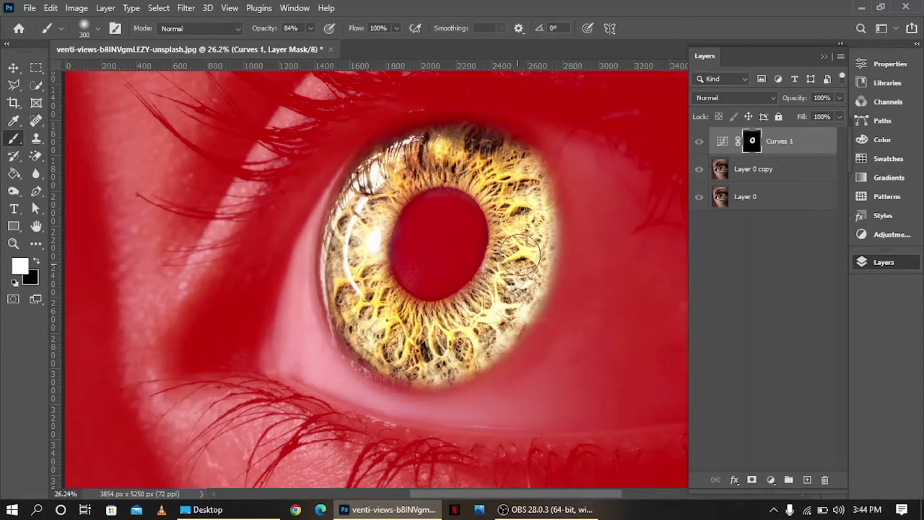
pyautogui.moveTo(530, 198)
pyautogui.mouseDown()
pyautogui.moveTo(523, 164)
pyautogui.moveTo(543, 238)
pyautogui.moveTo(538, 202)
pyautogui.moveTo(512, 169)
pyautogui.moveTo(532, 205)
pyautogui.moveTo(540, 251)
pyautogui.moveTo(523, 297)
pyautogui.moveTo(486, 337)
pyautogui.mouseUp()
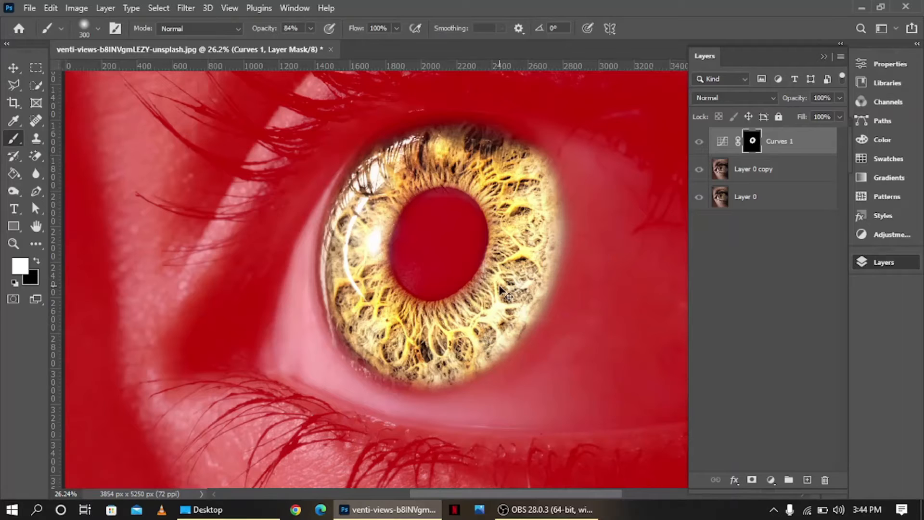
# Touch up the Curves 1 mask in white along the iris's left side and hide the red mask overlay.
pyautogui.hotkey('ctrl', '0')
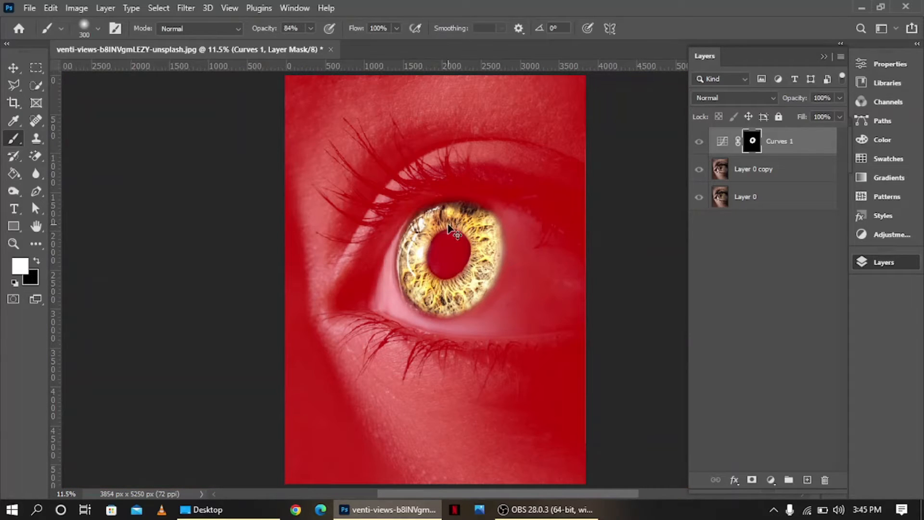
pyautogui.moveTo(401, 202); pyautogui.dragTo(479, 269)
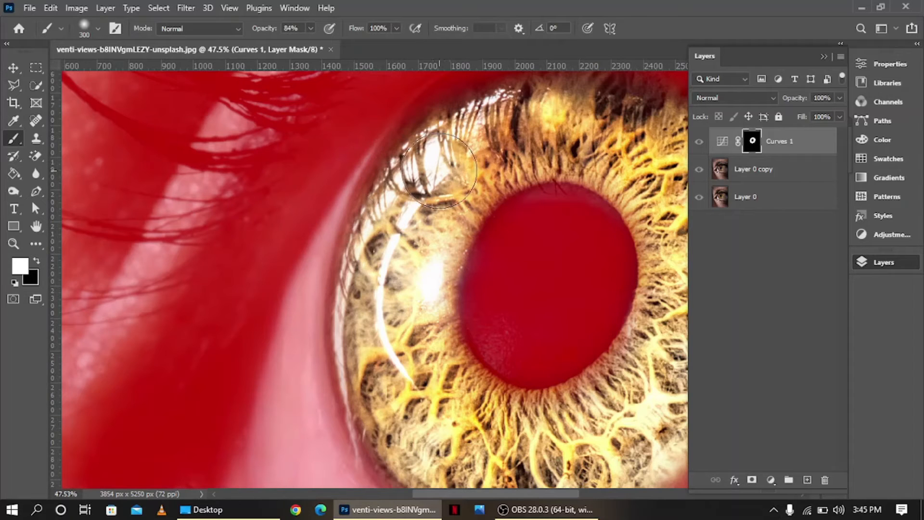
pyautogui.moveTo(418, 183)
pyautogui.mouseDown()
pyautogui.moveTo(390, 221)
pyautogui.moveTo(398, 265)
pyautogui.moveTo(381, 318)
pyautogui.moveTo(391, 382)
pyautogui.moveTo(415, 417)
pyautogui.mouseUp()
pyautogui.hotkey('ctrl', '0')
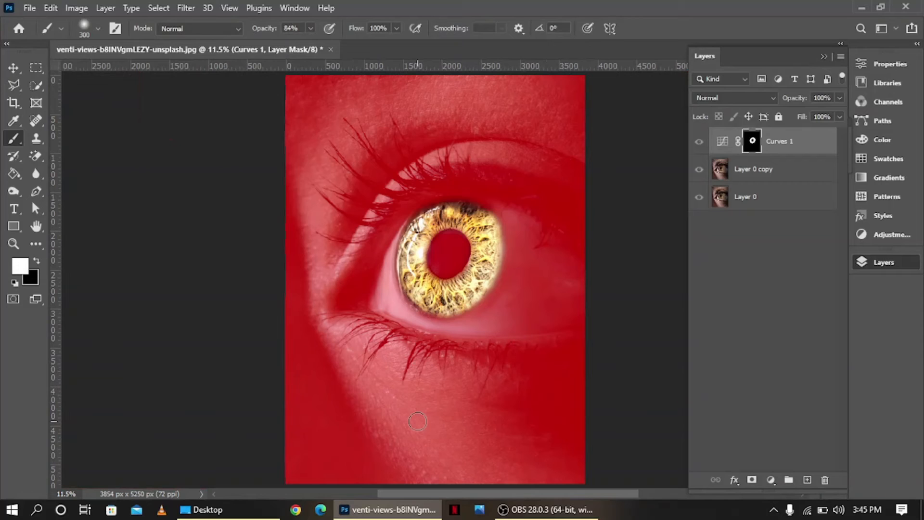
pyautogui.press('z')
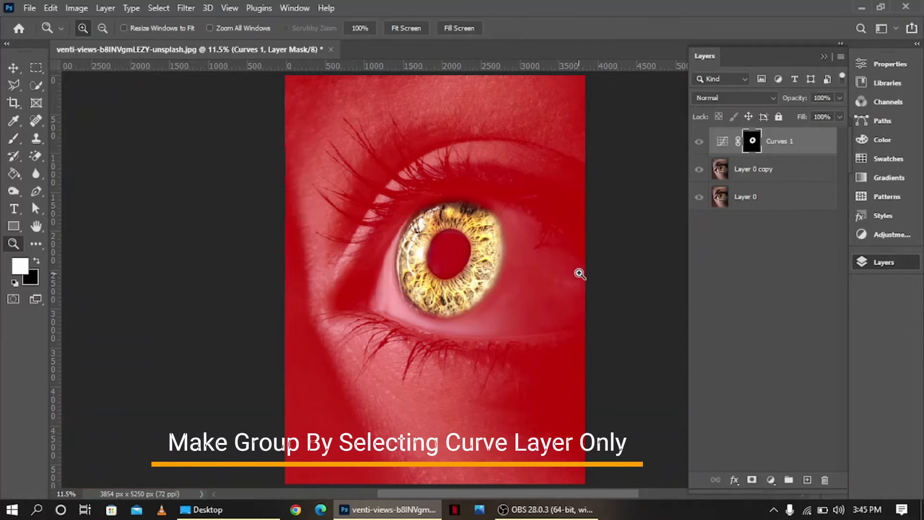
pyautogui.press('\\')
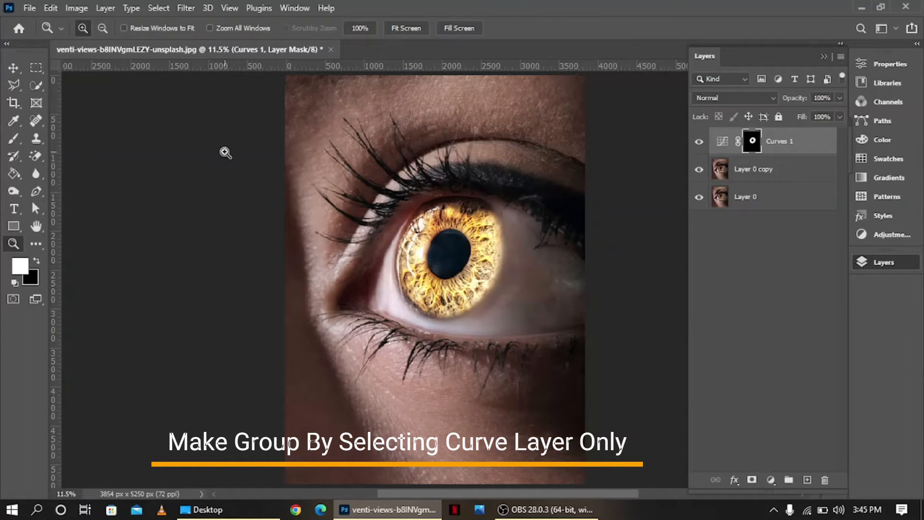
# Group the Curves 1 layer and copy its layer mask onto the group.
pyautogui.hotkey('ctrl', 'g')
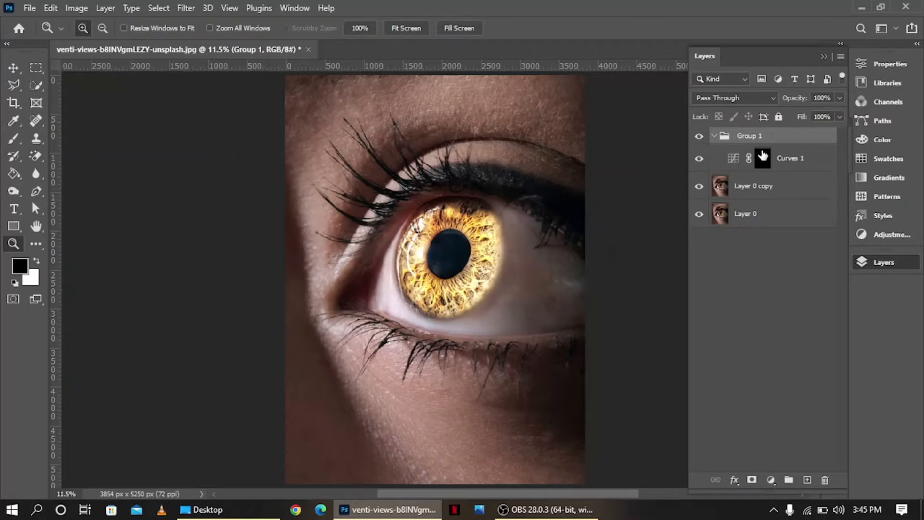
pyautogui.moveTo(764, 165); pyautogui.dragTo(752, 140)
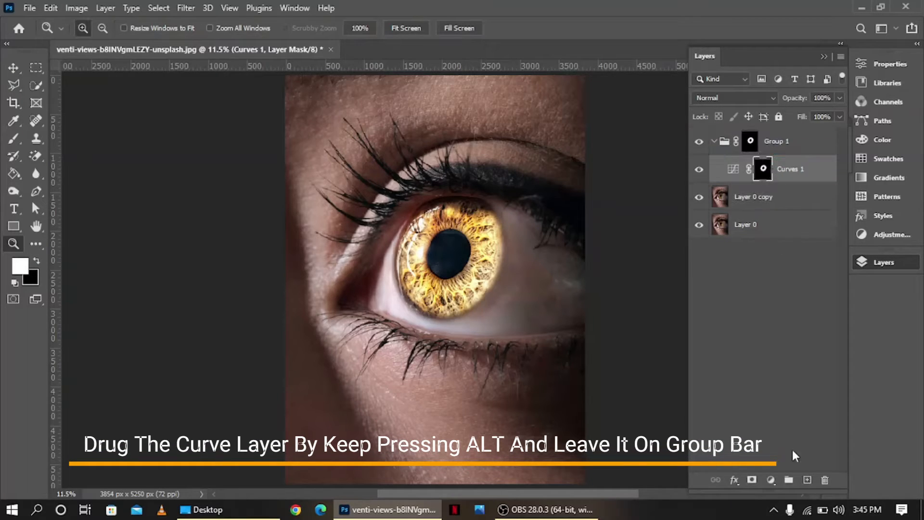
# Add a Hue/Saturation adjustment layer above Curves 1 inside the group with the hue set to +180.
pyautogui.click(771, 480)
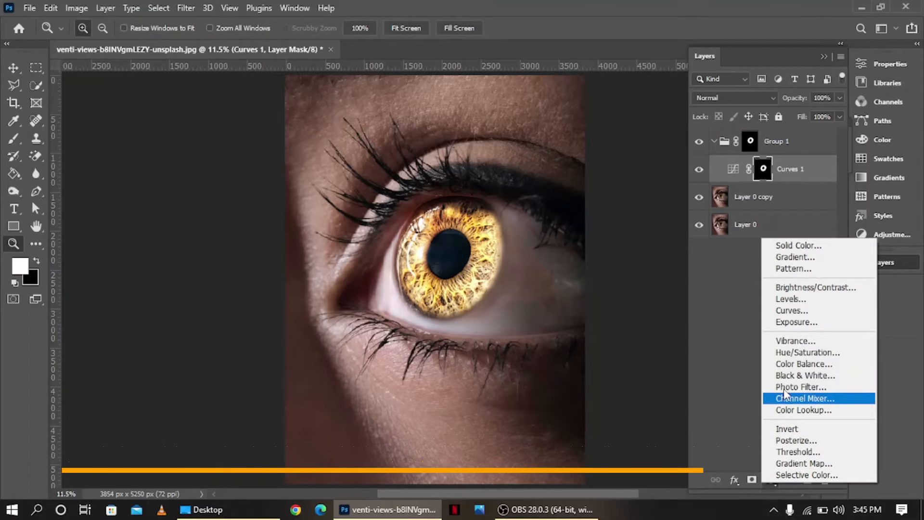
pyautogui.click(791, 353)
pyautogui.moveTo(763, 154); pyautogui.dragTo(828, 154)
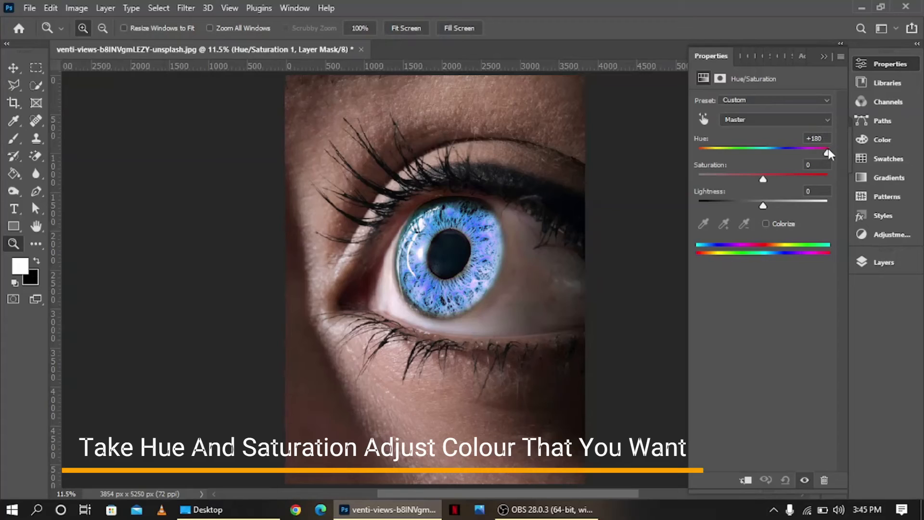
# Add a darkening Curves adjustment above Hue/Saturation with a point at input 151, output 73, and invert its mask to black.
pyautogui.click(886, 262)
pyautogui.click(771, 480)
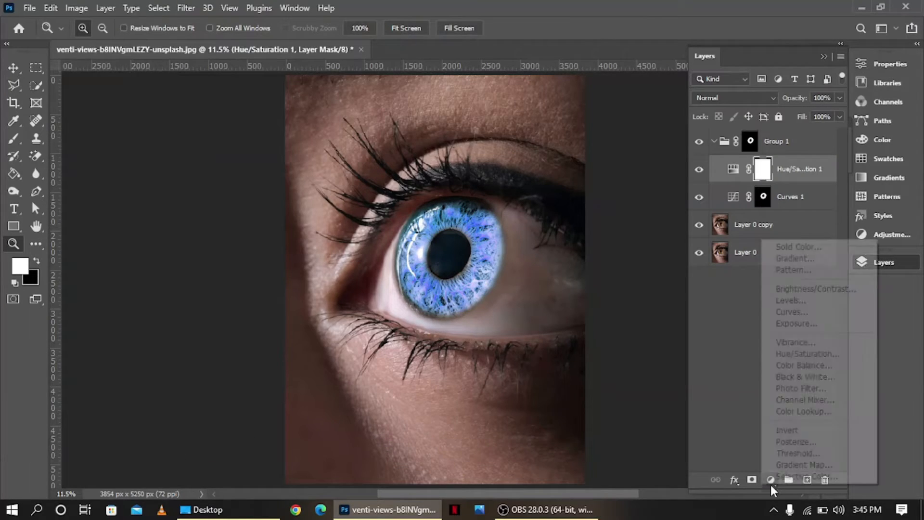
pyautogui.click(792, 312)
pyautogui.moveTo(779, 180); pyautogui.dragTo(785, 202)
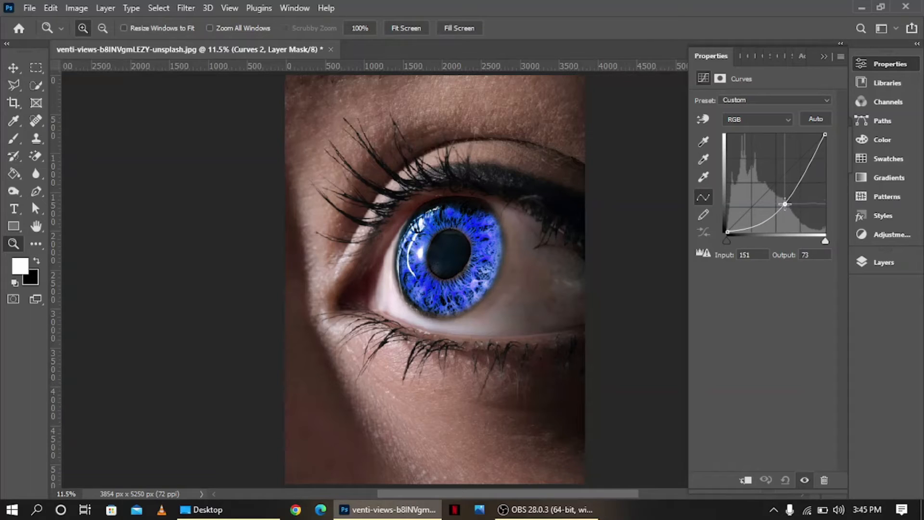
pyautogui.click(874, 263)
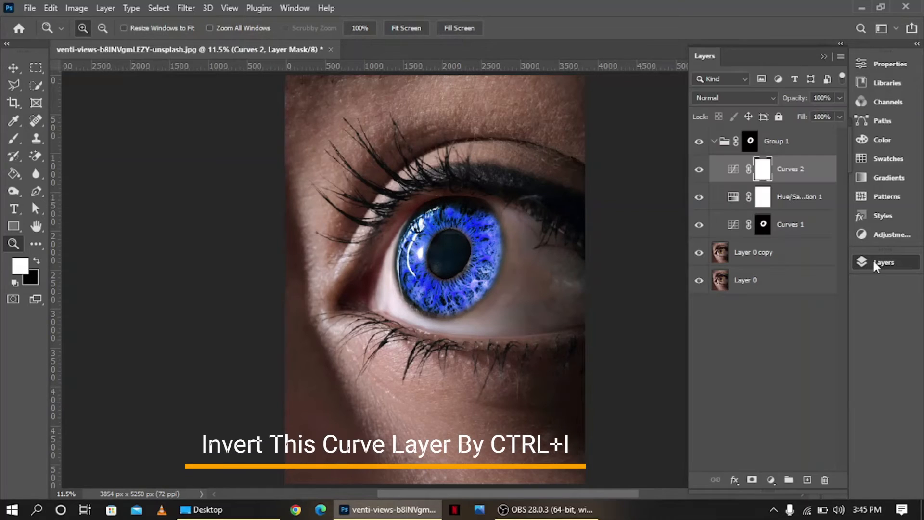
pyautogui.hotkey('ctrl', 'i')
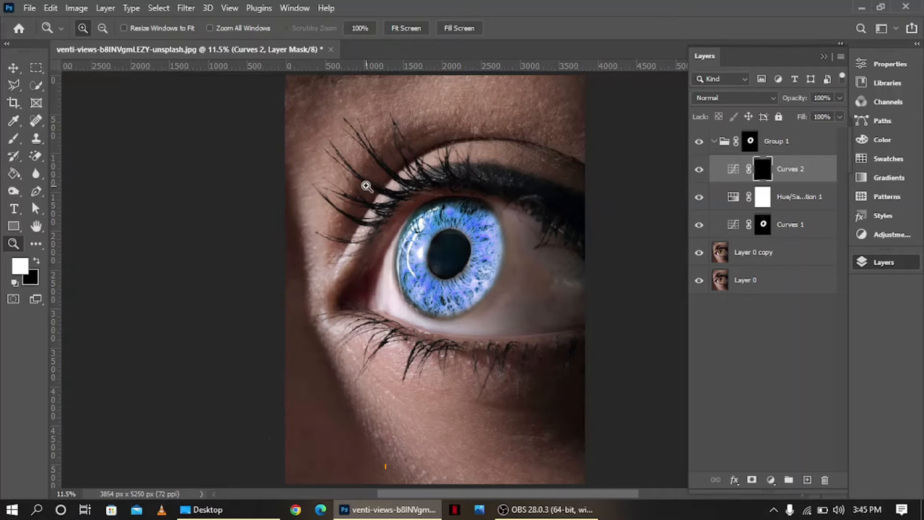
# Paint white on the Curves 2 mask along the iris's upper and left edges with a 125 px soft brush.
pyautogui.moveTo(367, 186); pyautogui.dragTo(521, 356)
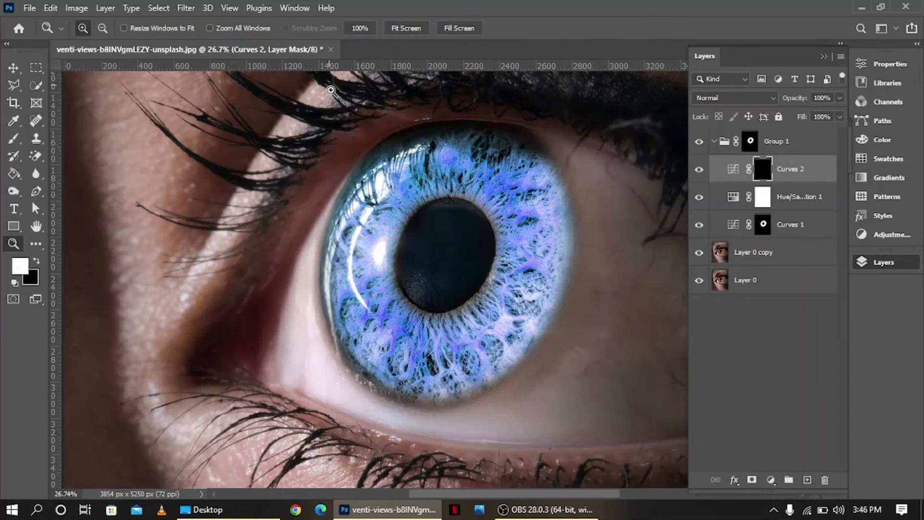
pyautogui.moveTo(331, 89); pyautogui.dragTo(507, 385)
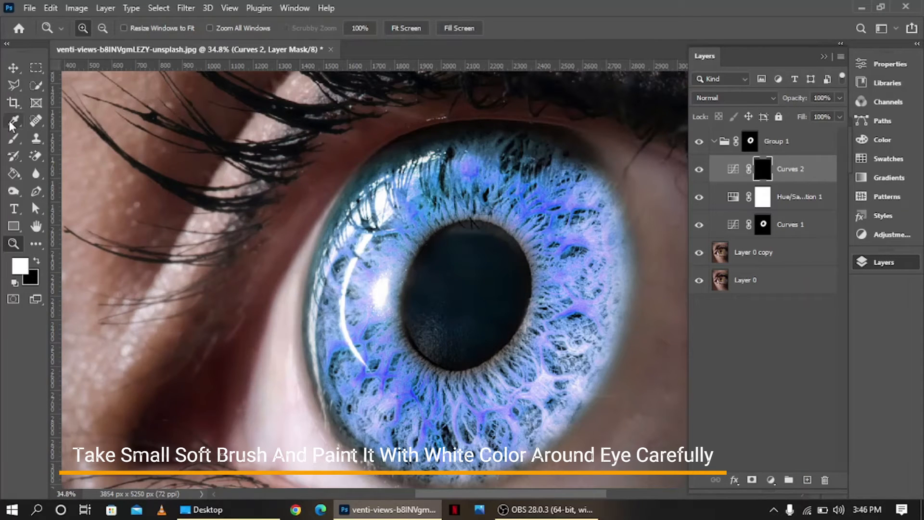
pyautogui.click(14, 138)
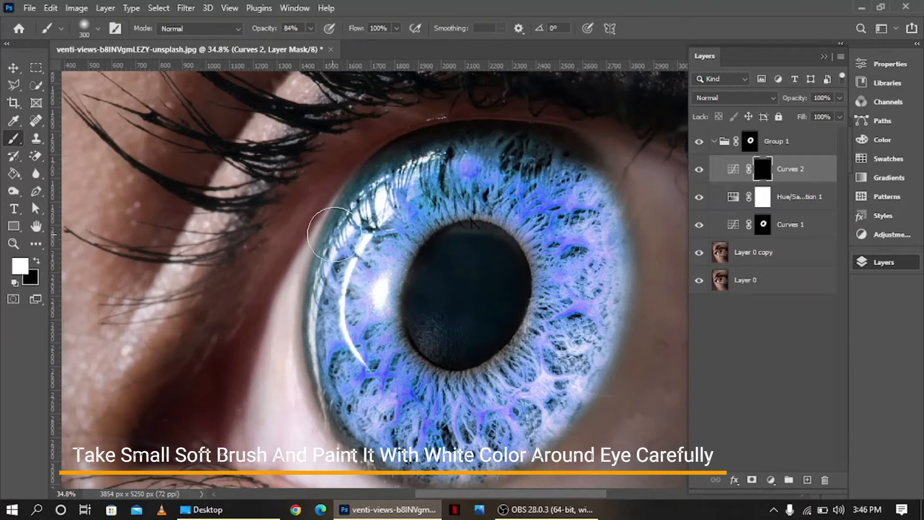
pyautogui.press('[')
pyautogui.press('[')
pyautogui.moveTo(388, 160)
pyautogui.mouseDown()
pyautogui.moveTo(452, 139)
pyautogui.moveTo(520, 138)
pyautogui.moveTo(583, 159)
pyautogui.moveTo(598, 177)
pyautogui.mouseUp()
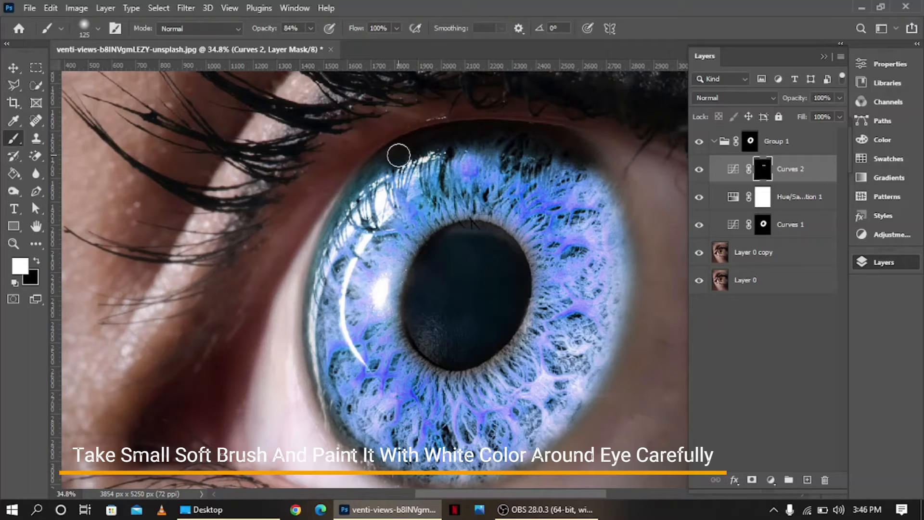
pyautogui.moveTo(398, 155)
pyautogui.mouseDown()
pyautogui.moveTo(347, 197)
pyautogui.moveTo(308, 306)
pyautogui.moveTo(314, 368)
pyautogui.moveTo(354, 436)
pyautogui.moveTo(403, 481)
pyautogui.mouseUp()
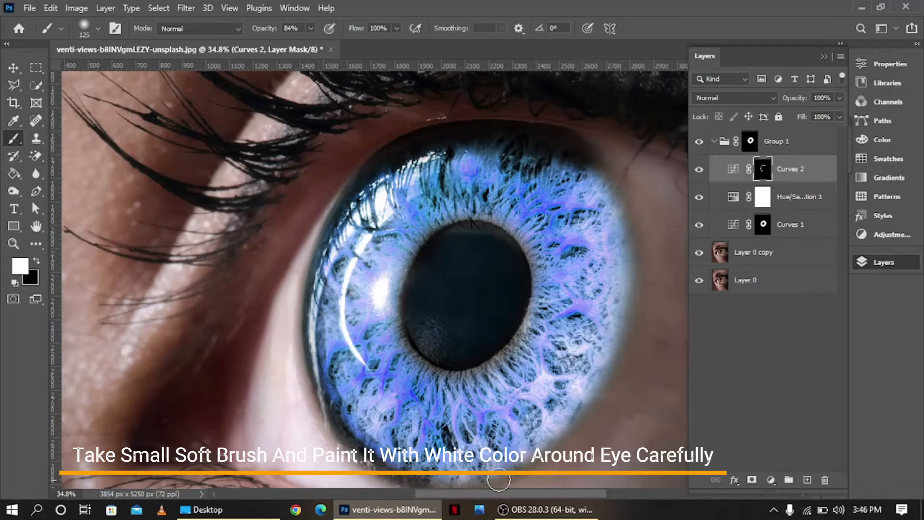
# Darken the iris's lower and right edges by painting white on the Curves 2 mask with a 50 px soft brush.
pyautogui.click(824, 57)
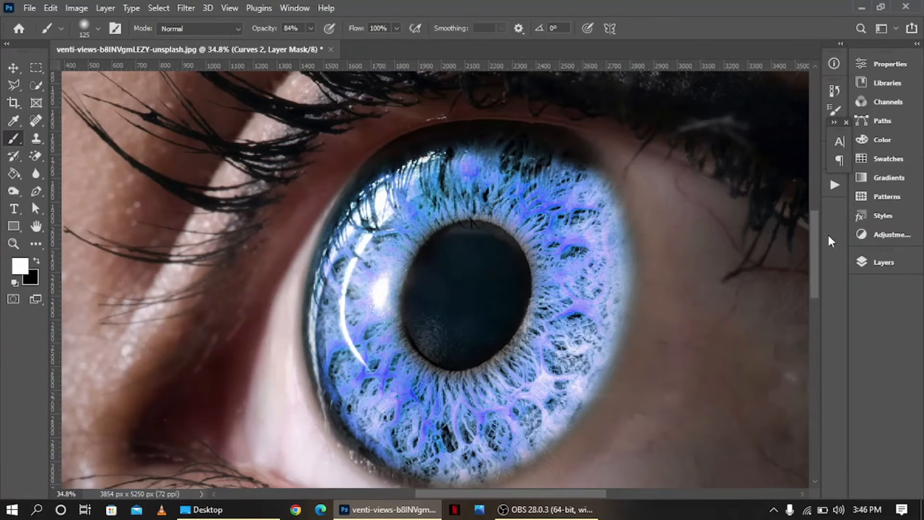
pyautogui.scroll(-3, 818, 270)
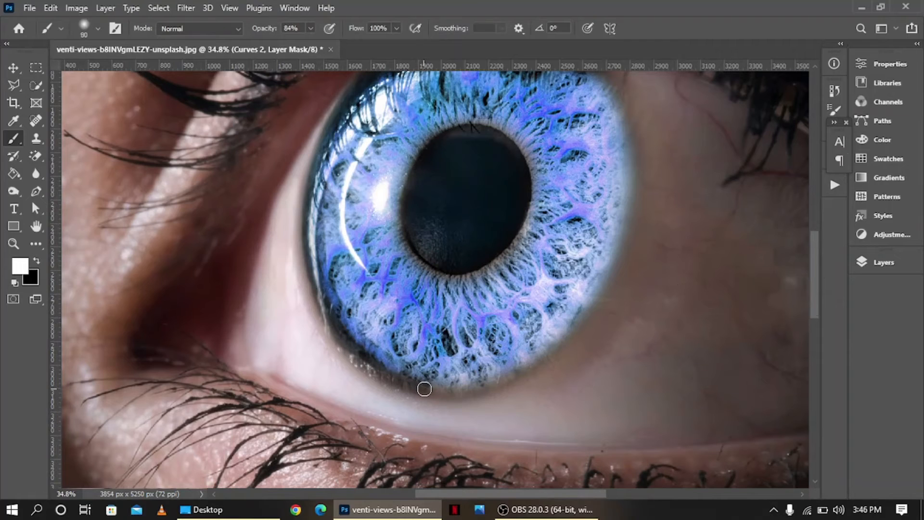
pyautogui.moveTo(492, 381); pyautogui.dragTo(540, 359)
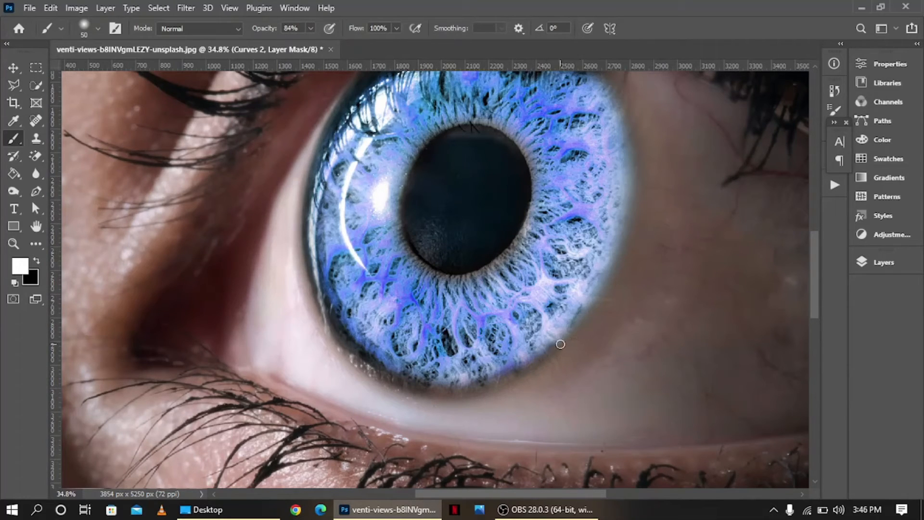
pyautogui.hotkey('ctrl', 'z')
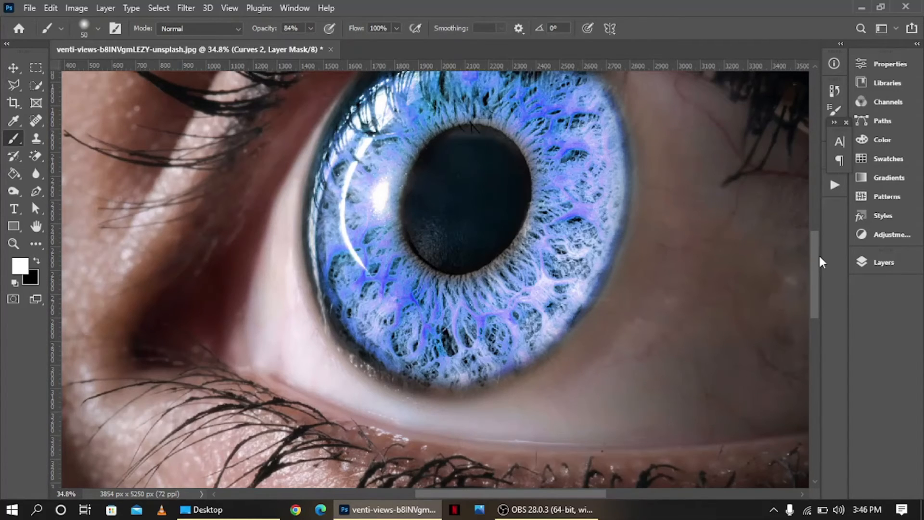
pyautogui.scroll(3, 819, 255)
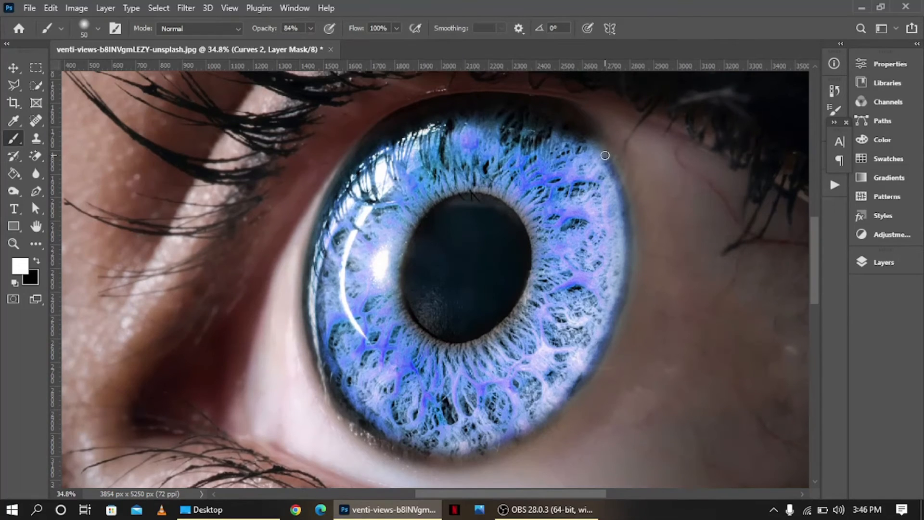
# Reduce the opacity of the Curves 2 layer to 78%.
pyautogui.click(873, 262)
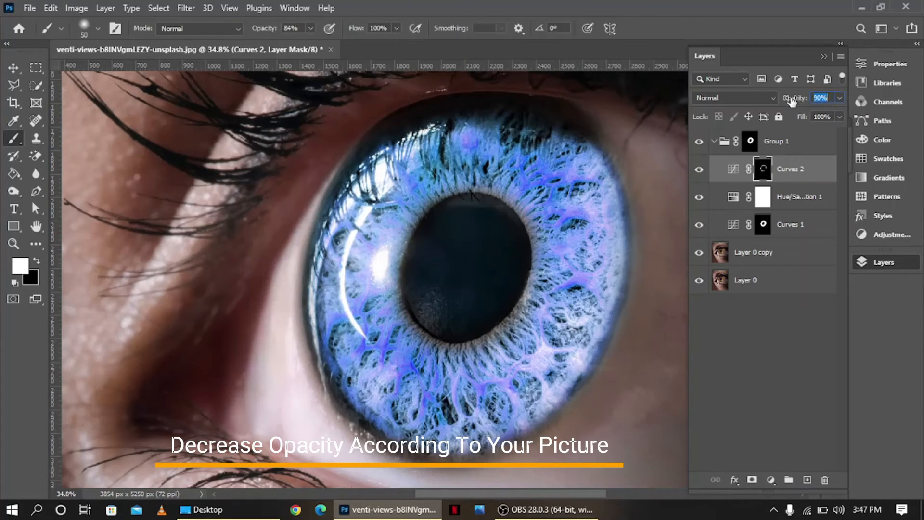
pyautogui.moveTo(805, 102); pyautogui.dragTo(790, 104)
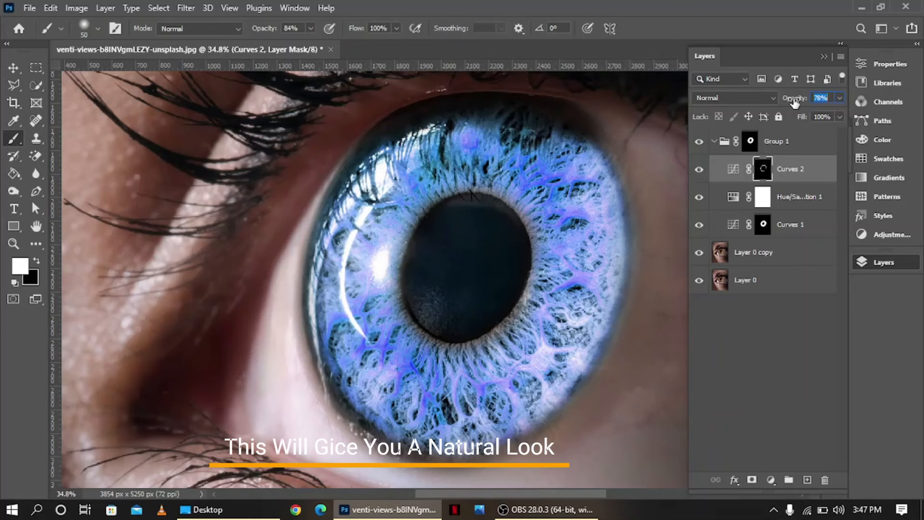
# Compare the iris with and without the Curves 2 layer, and the full edit against the original Layer 0.
pyautogui.click(701, 171)
pyautogui.click(700, 171)
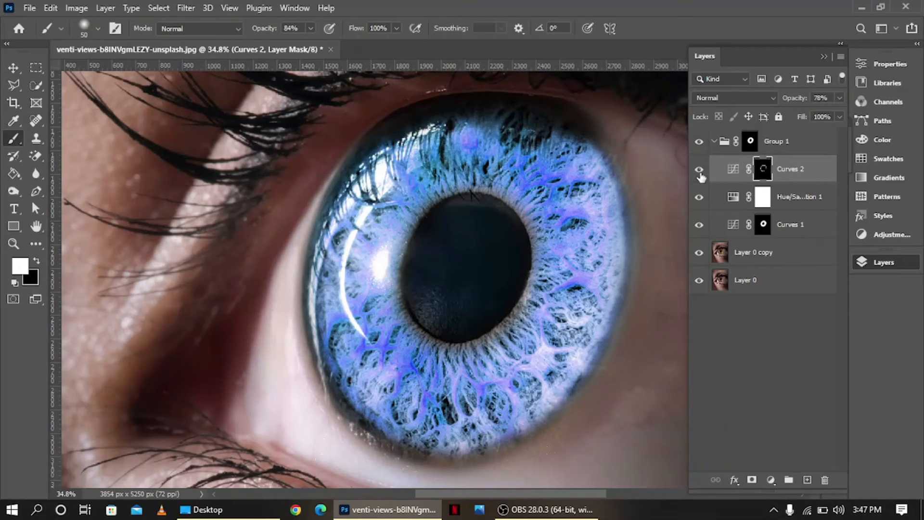
pyautogui.hotkey('ctrl', '0')
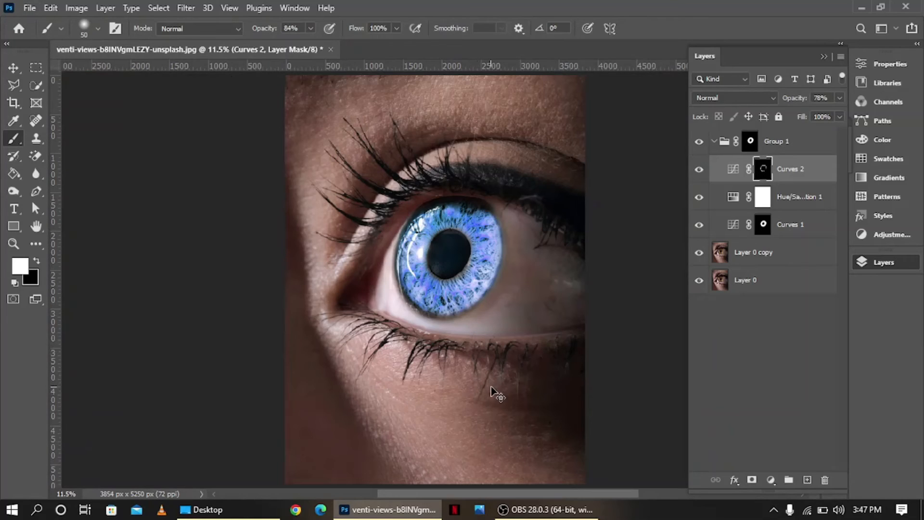
pyautogui.keyDown('alt'); pyautogui.click(698, 284); pyautogui.keyUp('alt')
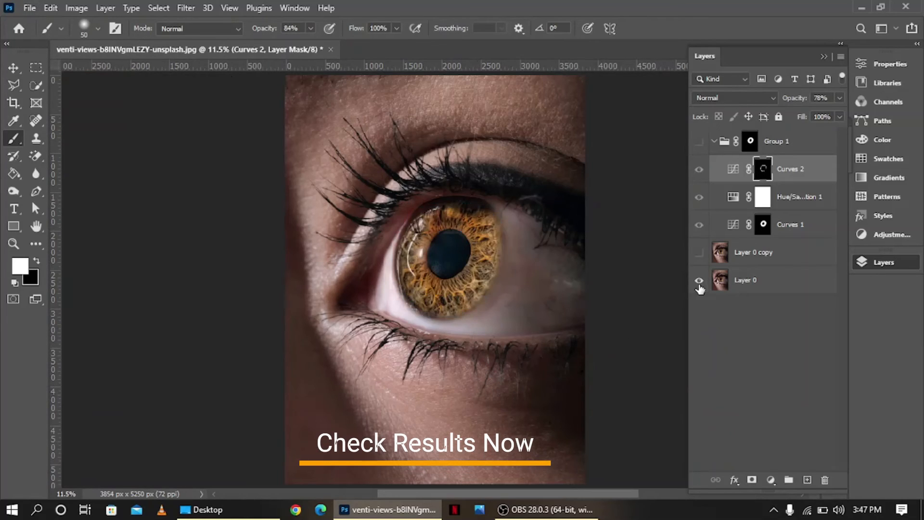
pyautogui.keyDown('alt'); pyautogui.click(698, 285); pyautogui.keyUp('alt')
pyautogui.keyDown('alt'); pyautogui.click(698, 284); pyautogui.keyUp('alt')
pyautogui.keyDown('alt'); pyautogui.click(699, 284); pyautogui.keyUp('alt')
pyautogui.keyDown('alt'); pyautogui.click(698, 284); pyautogui.keyUp('alt')
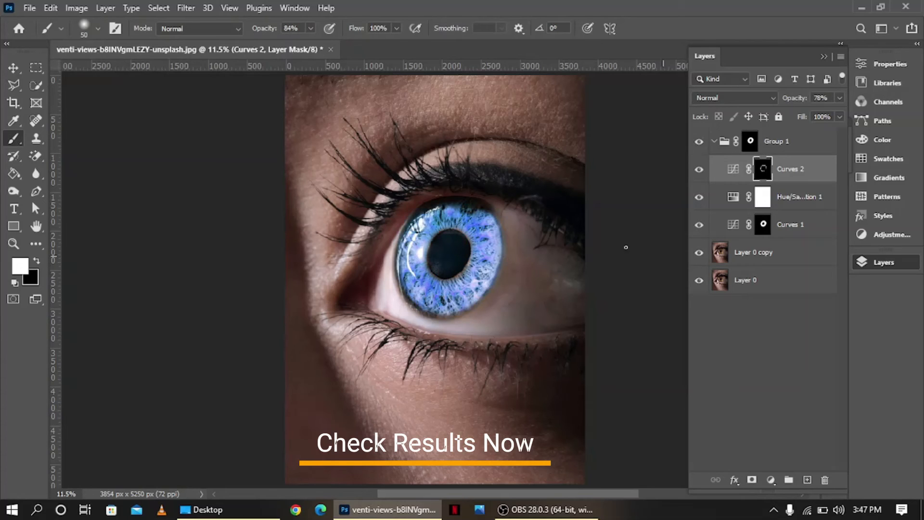
# Export the edited image as a JPG with the quality set to Great.
pyautogui.click(30, 8)
pyautogui.moveTo(96, 217)
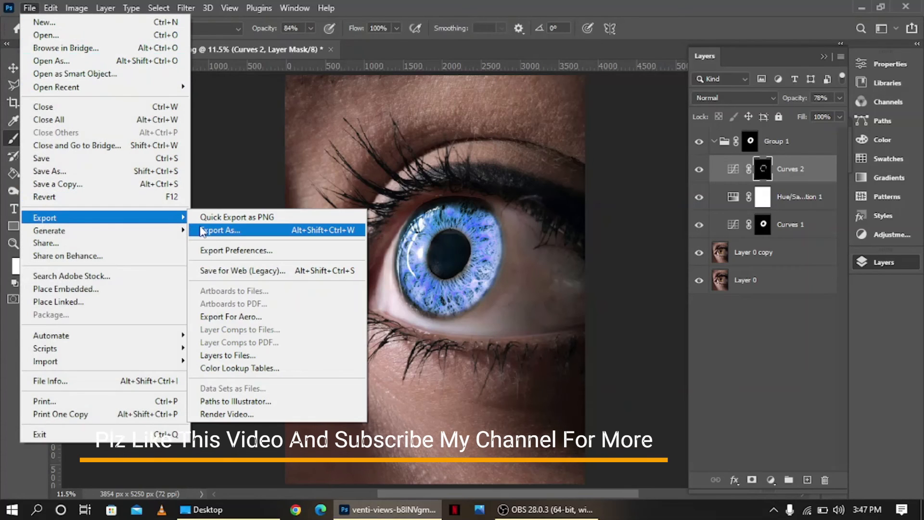
pyautogui.click(203, 230)
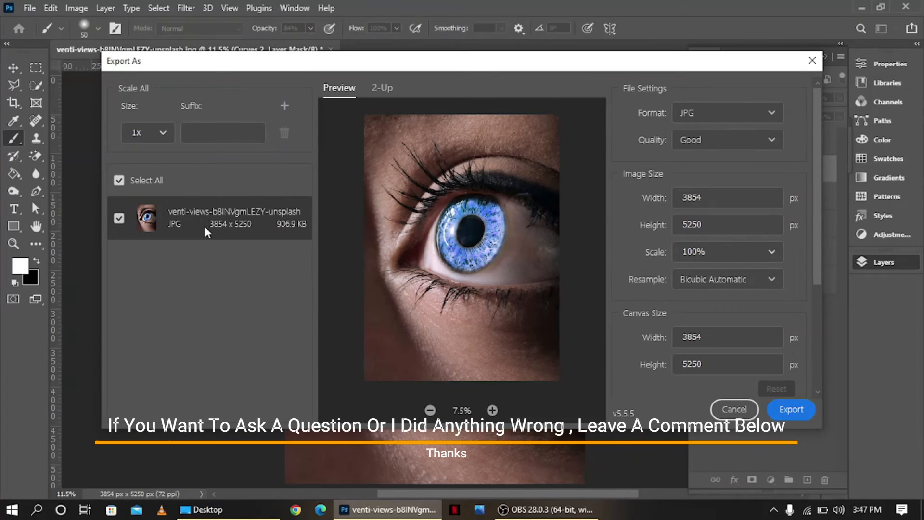
pyautogui.click(767, 141)
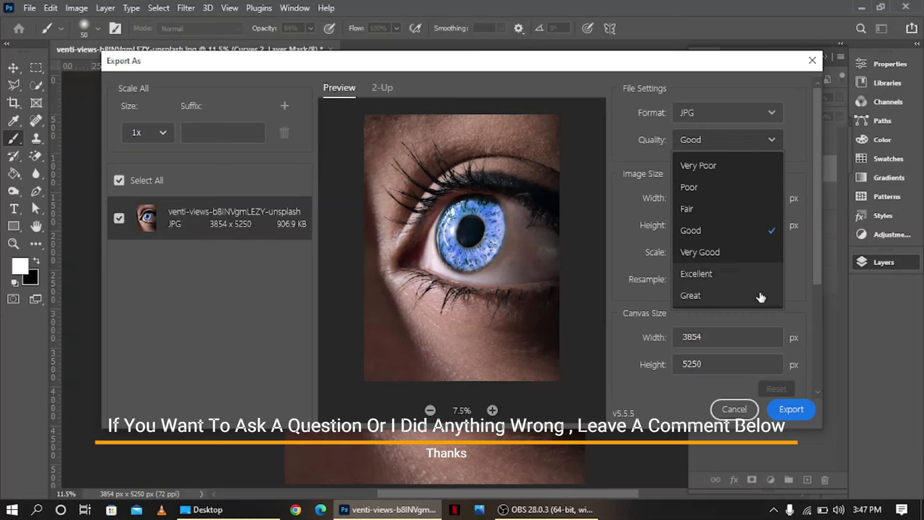
pyautogui.click(760, 295)
pyautogui.click(790, 410)
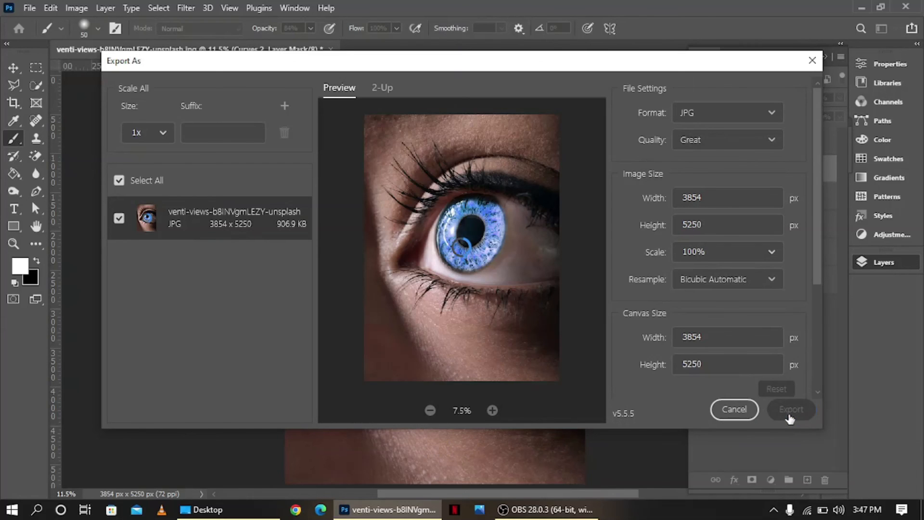